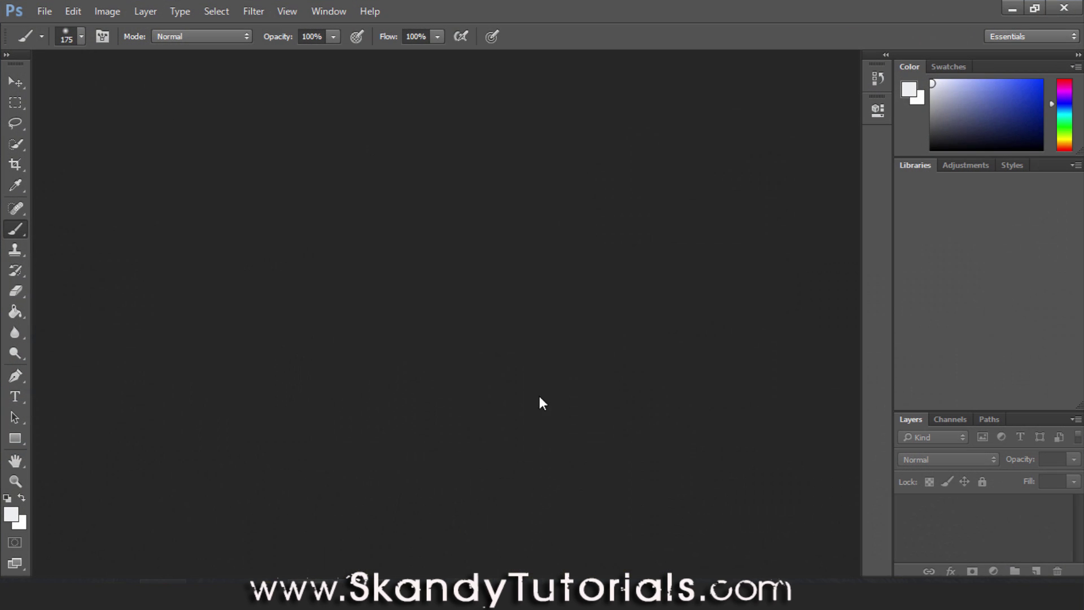
Drag 800px-Morlupo_Paese_Aprile_20070176.JPG from the desktop into Photoshop to open it
click(1012, 9)
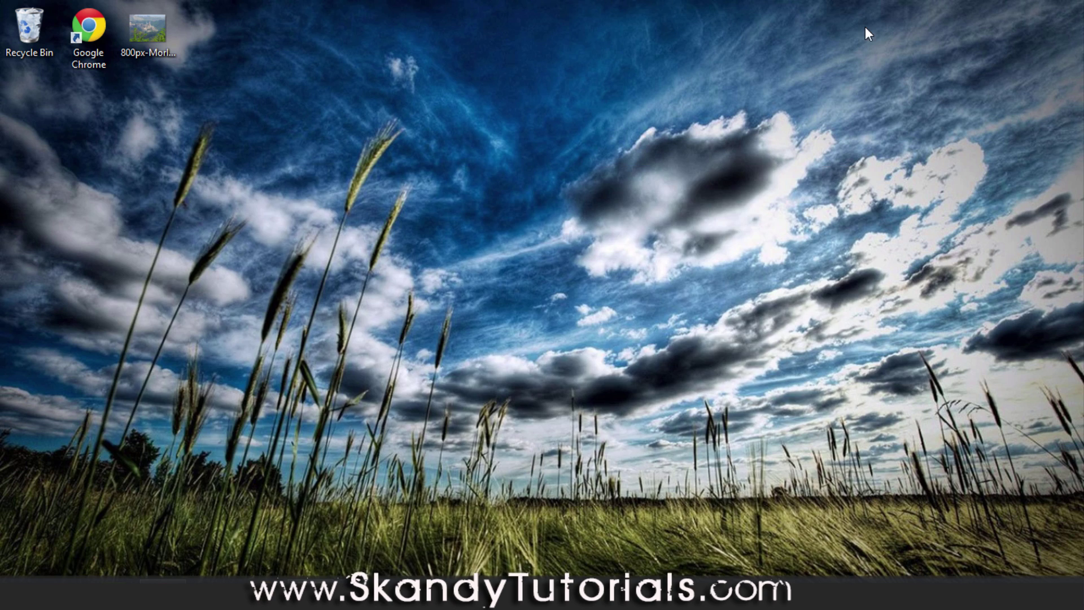
drag(170, 45, 331, 468)
drag(367, 570, 471, 358)
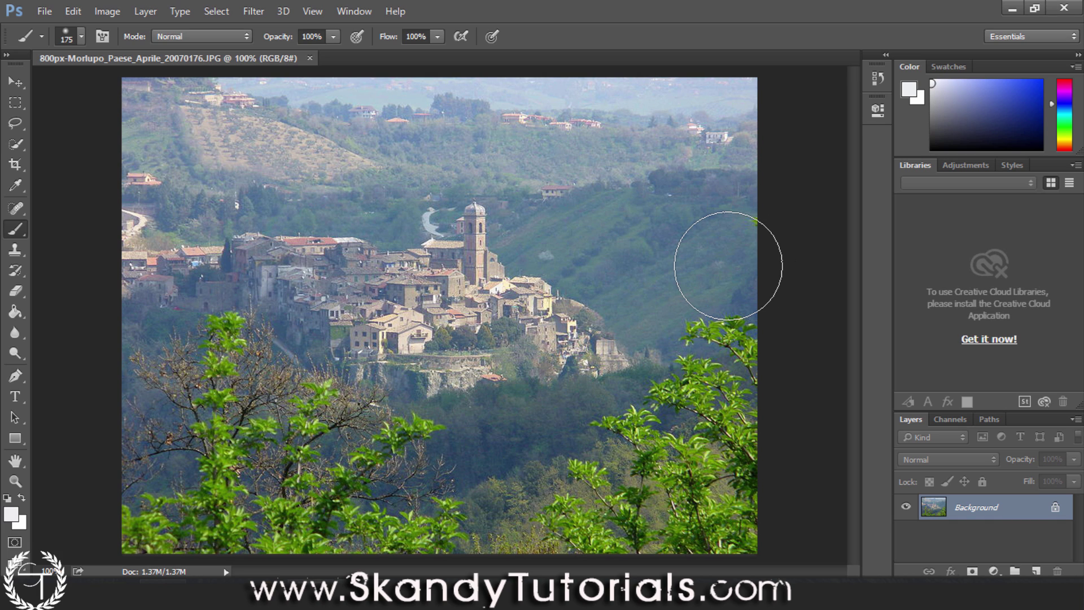
Duplicate the background into Layer 1 and convert it for Smart Filters
key(ctrl+j)
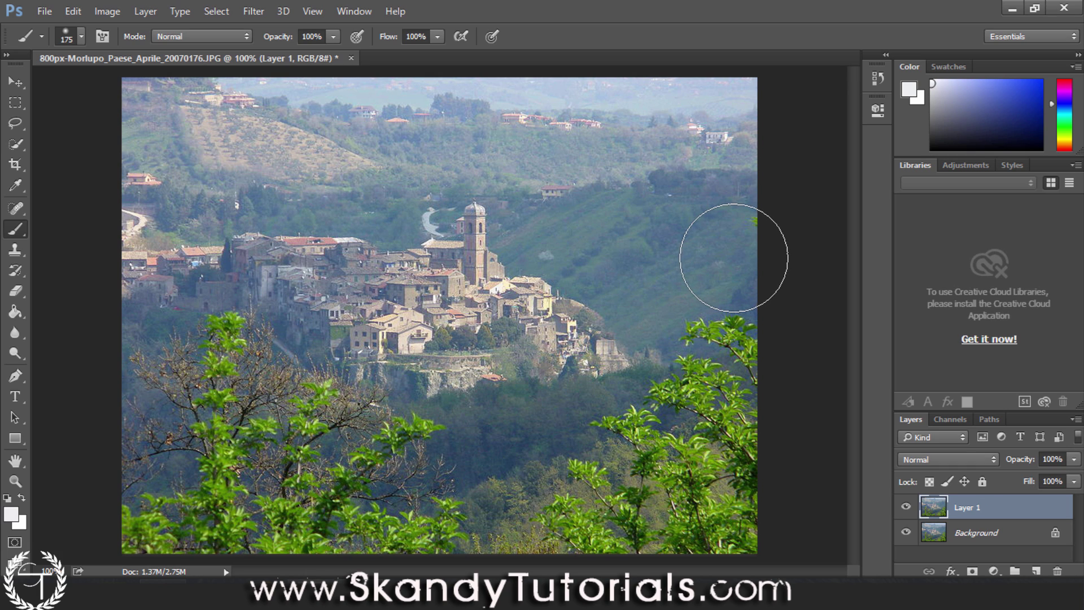
click(254, 12)
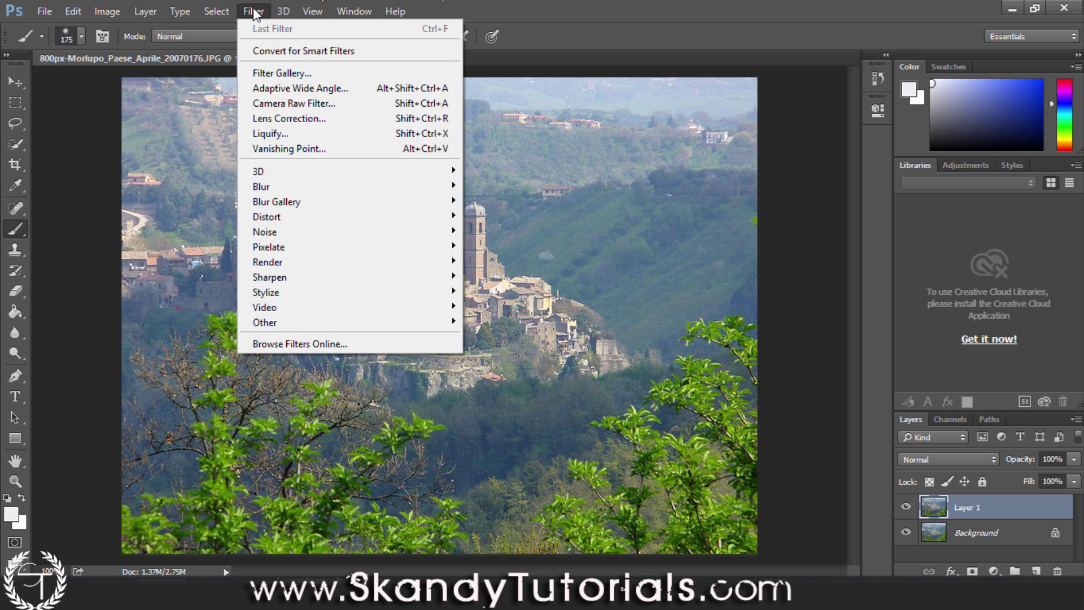
click(273, 52)
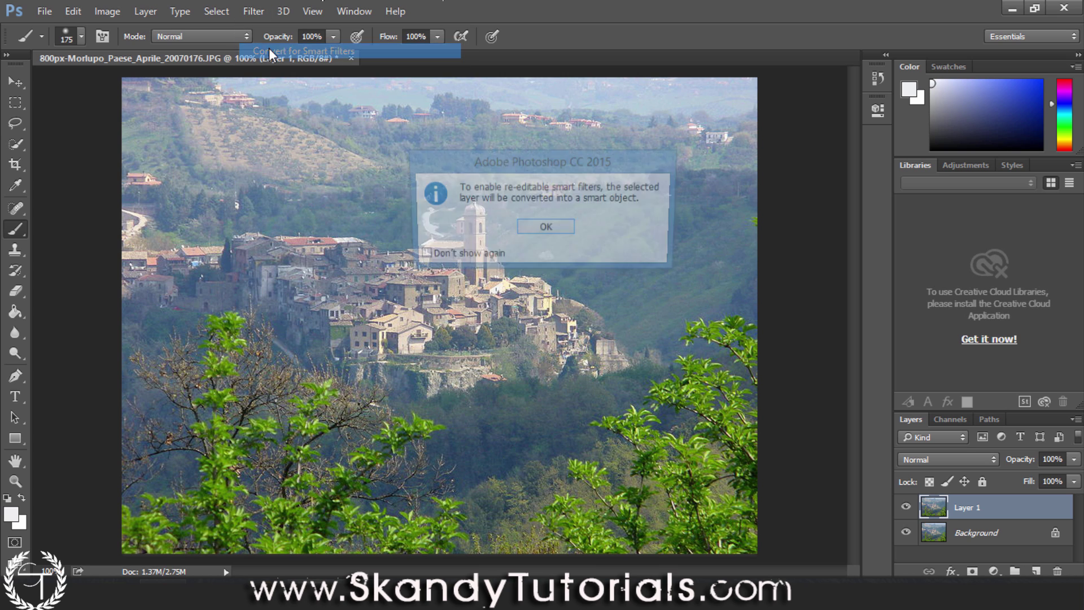
click(546, 231)
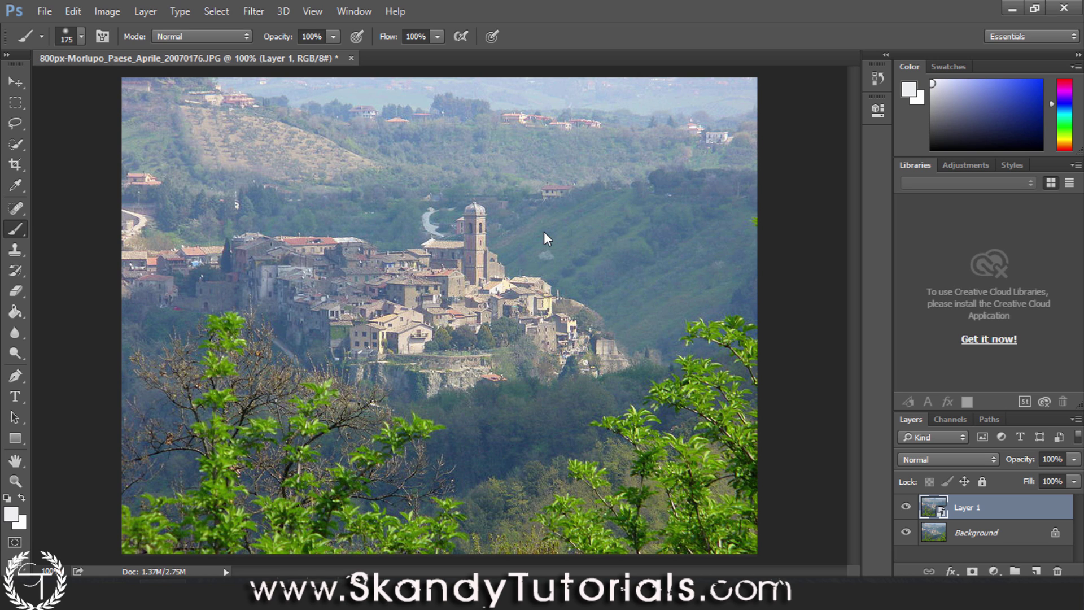
click(262, 9)
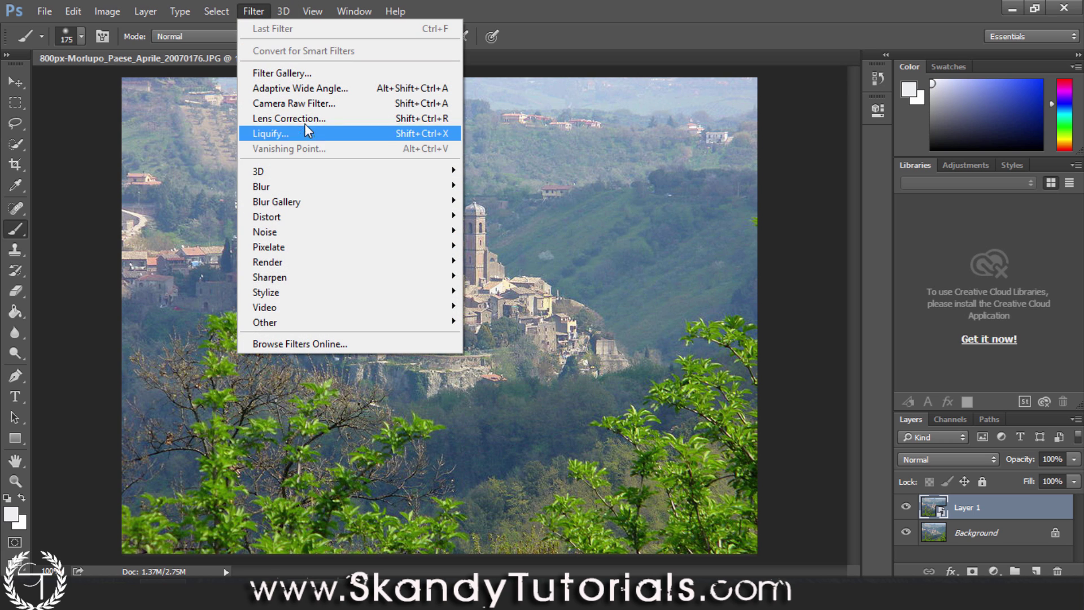
Apply Auto tone in the Camera Raw Filter (Exposure -0.45, Contrast +25, Whites +31)
click(309, 105)
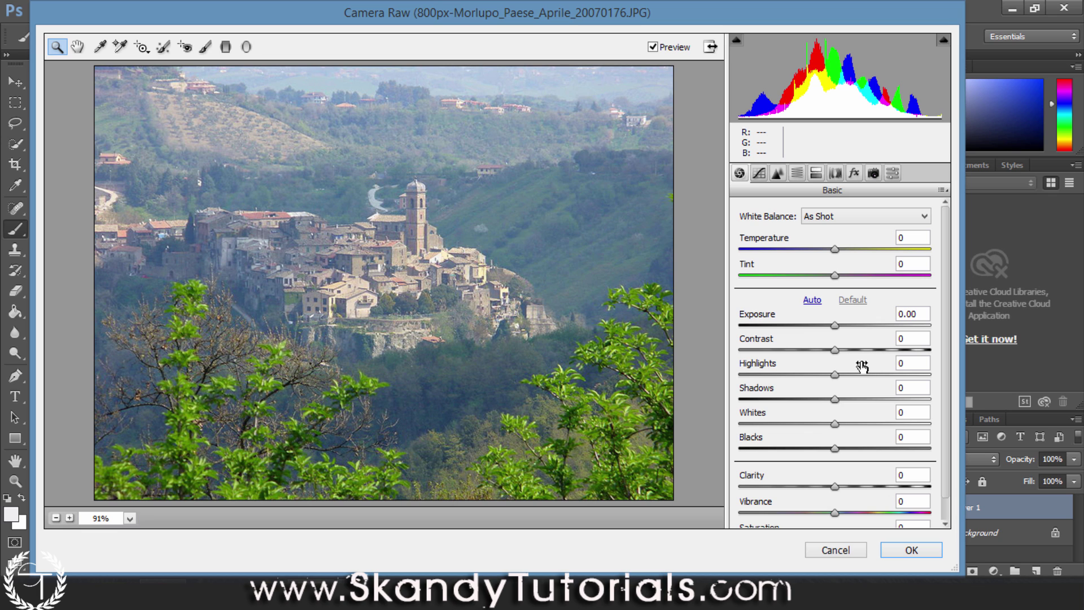
click(809, 302)
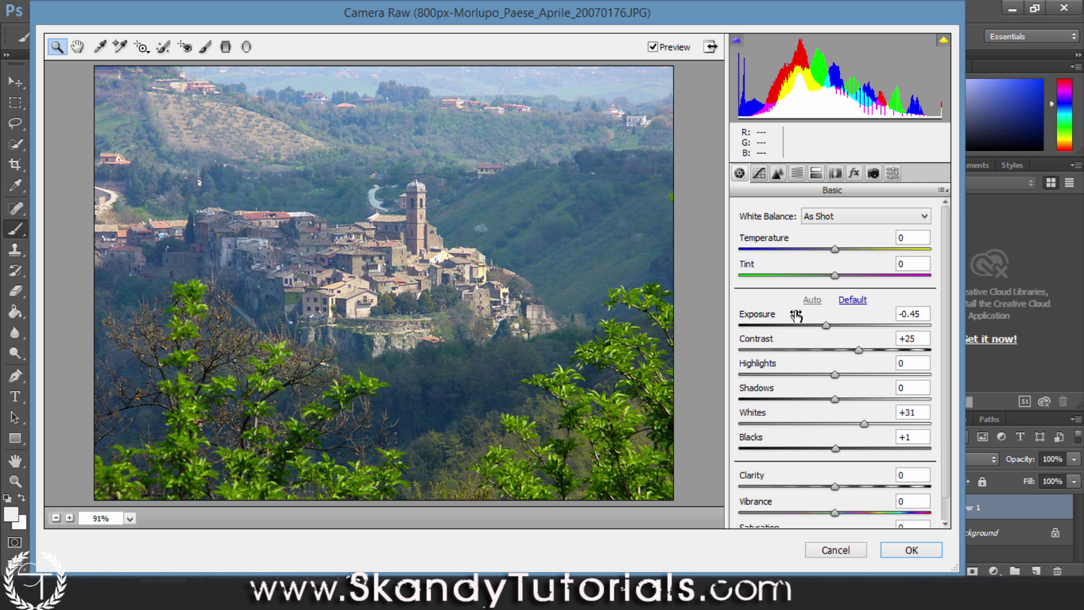
Reset tone sliders to default and set white balance to Temperature +10, Tint 0
click(846, 301)
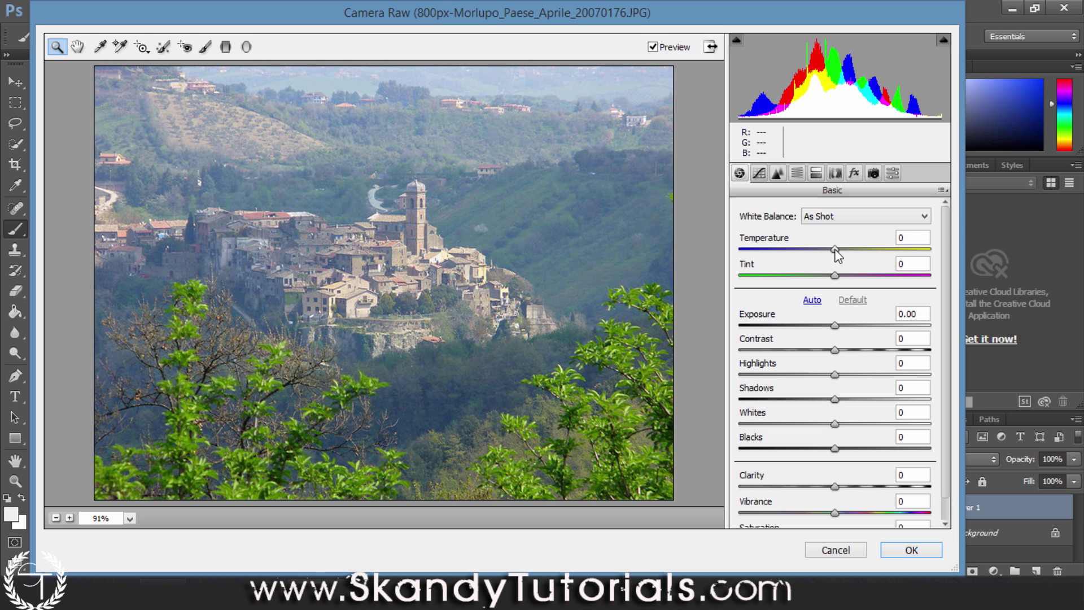
drag(835, 250, 931, 250)
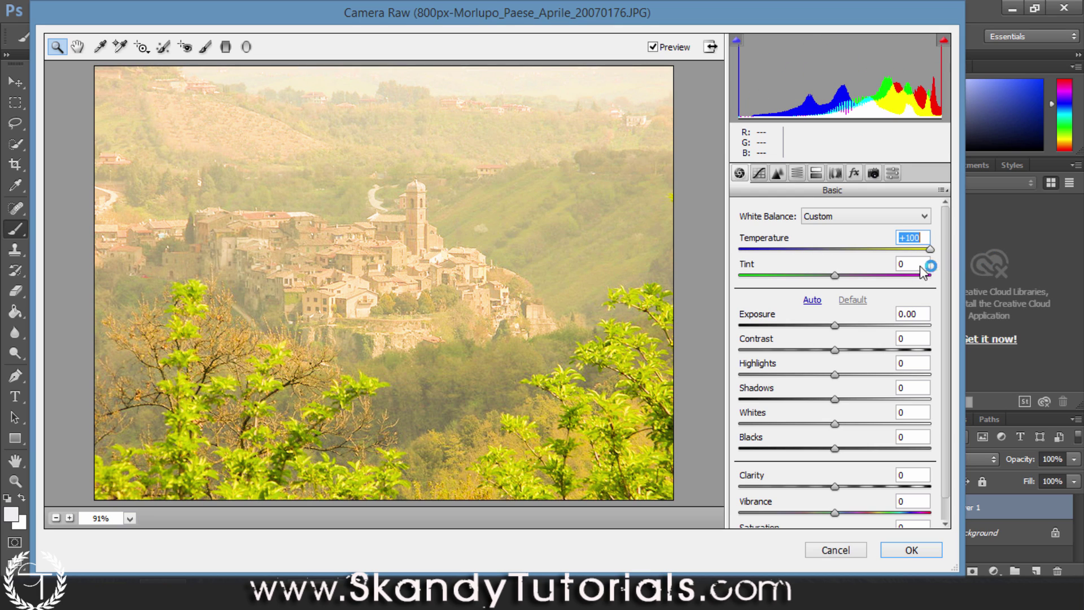
drag(930, 250, 845, 258)
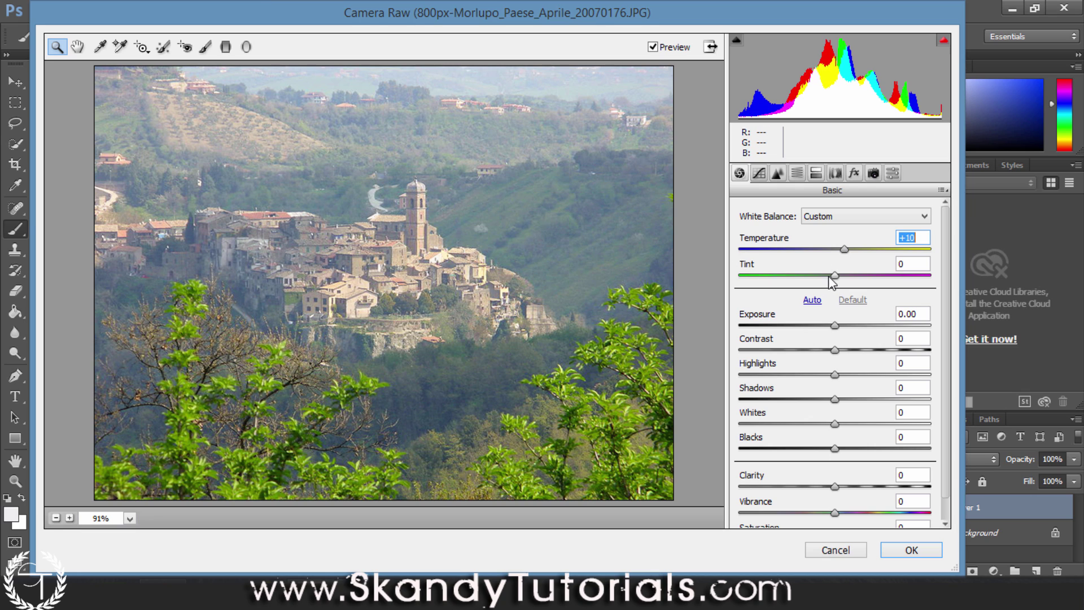
drag(835, 281, 814, 282)
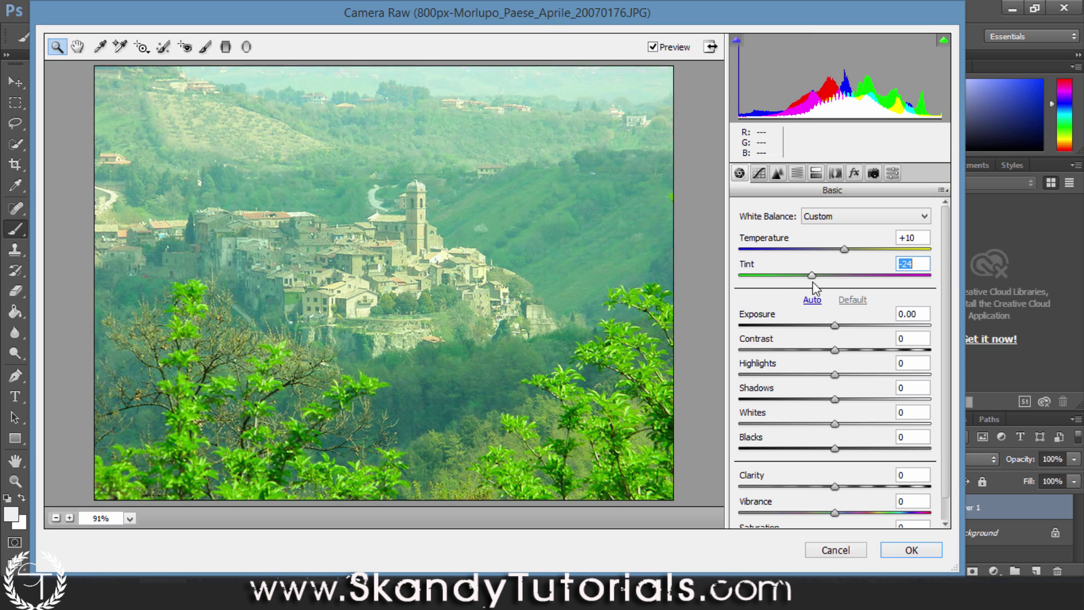
double_click(839, 263)
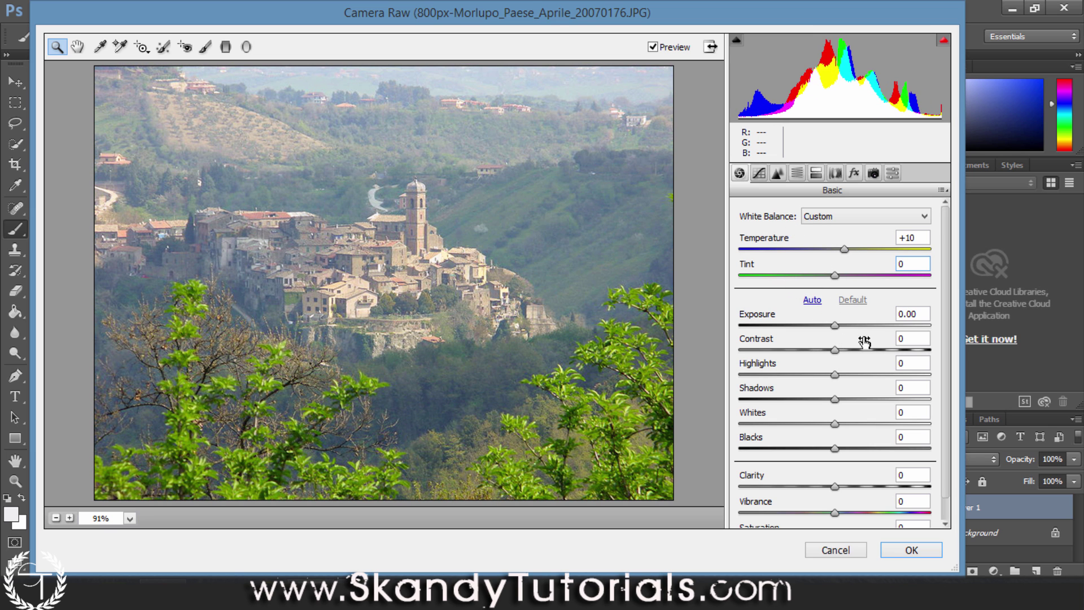
Set the Camera Raw Exposure value to -1.00
drag(834, 326, 812, 345)
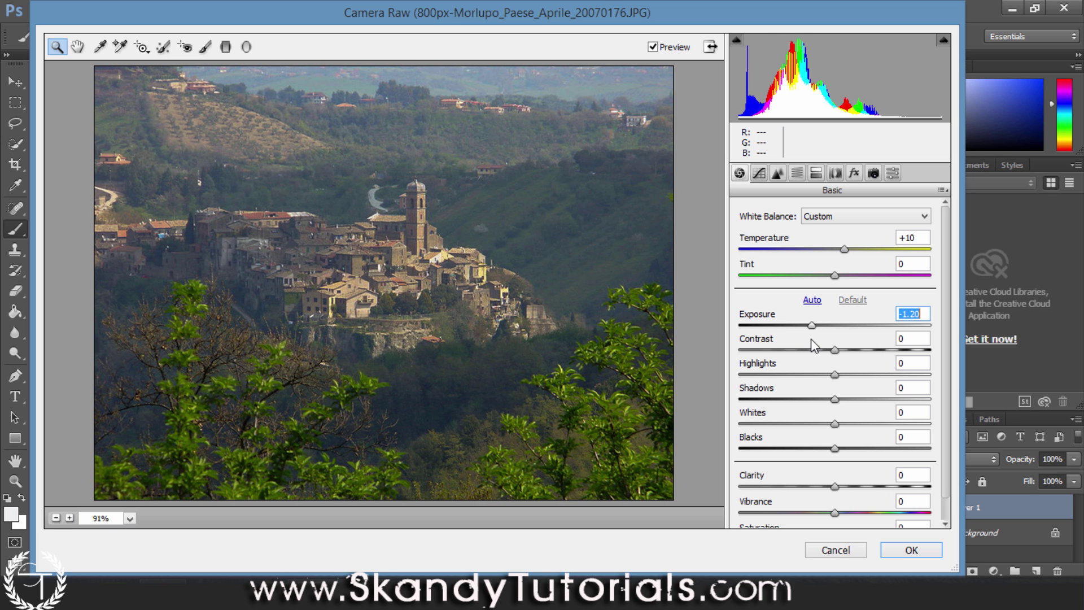
mouse_move(812, 342)
mouse_down()
mouse_move(829, 343)
mouse_move(807, 342)
mouse_up()
click(910, 313)
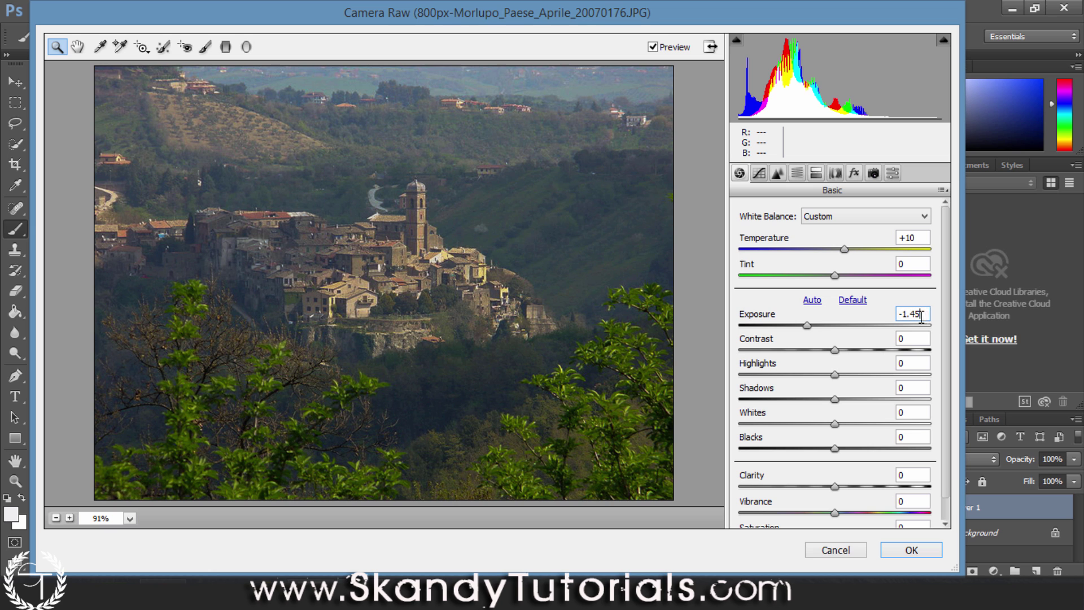
double_click(927, 310)
text(-2)
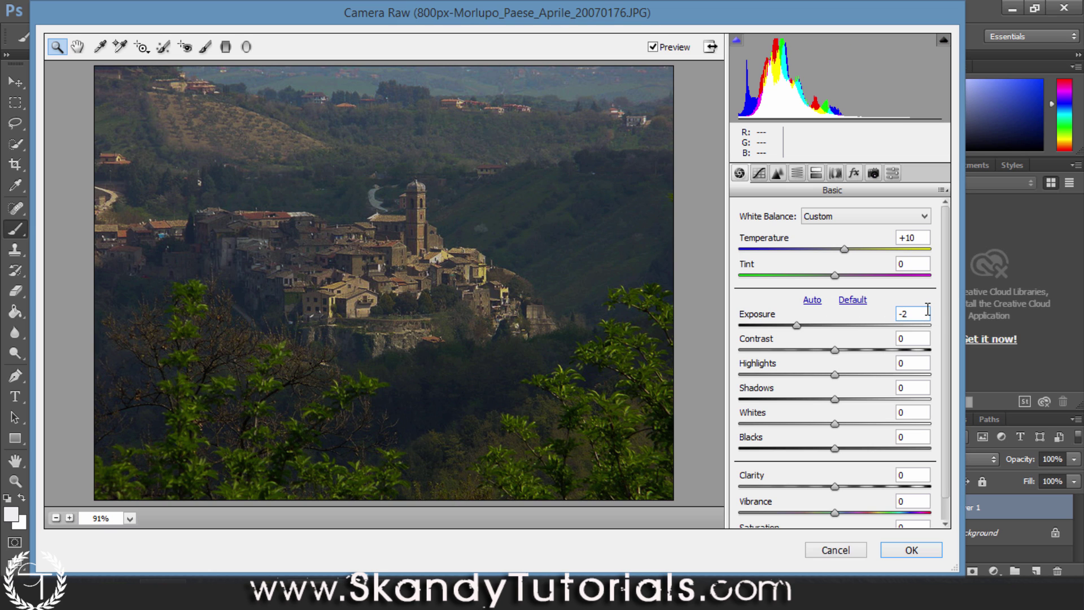
key(BackSpace)
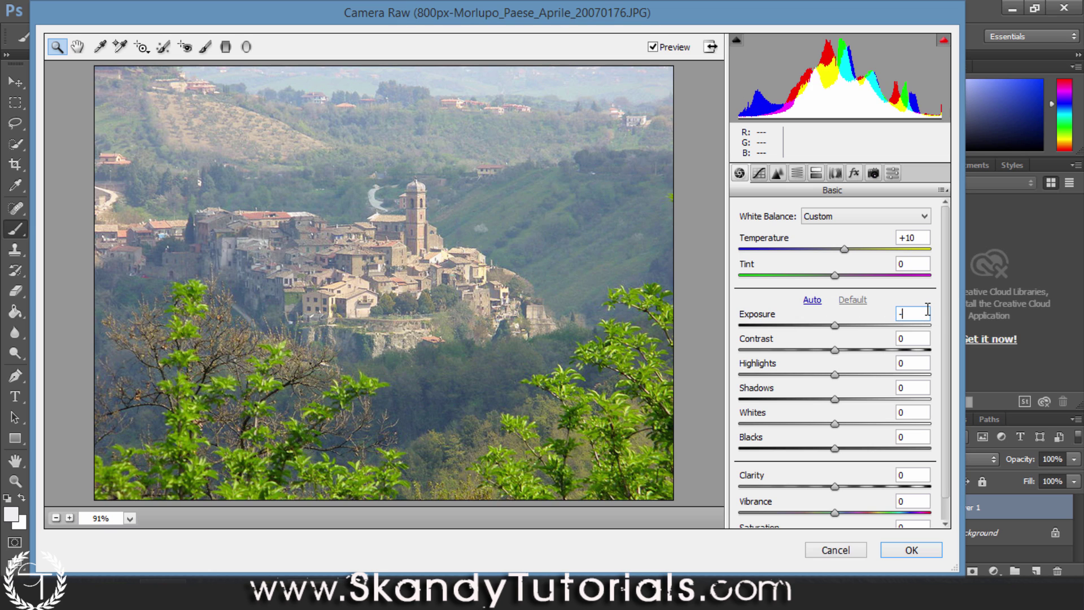
text(1.5)
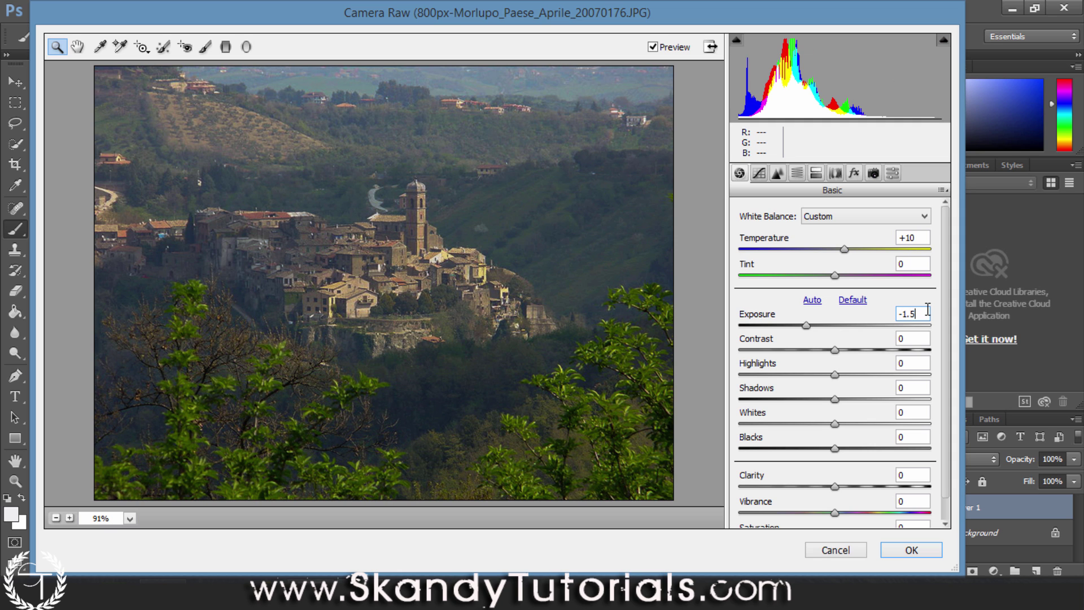
key(BackSpace)
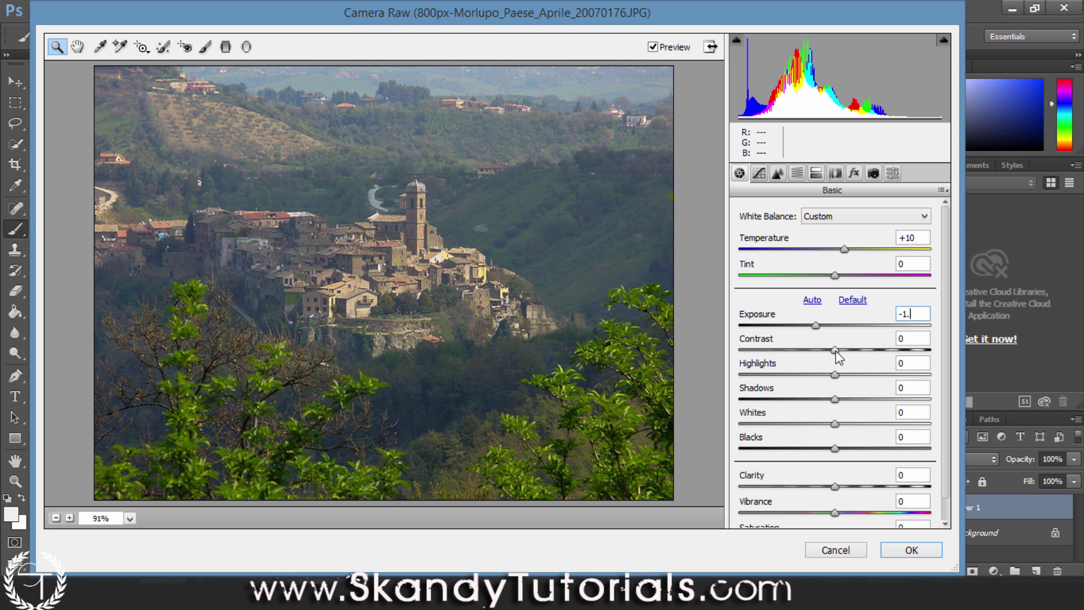
Set Contrast to +80 and Highlights to +70, returning Shadows to 0 after testing
drag(836, 351, 910, 354)
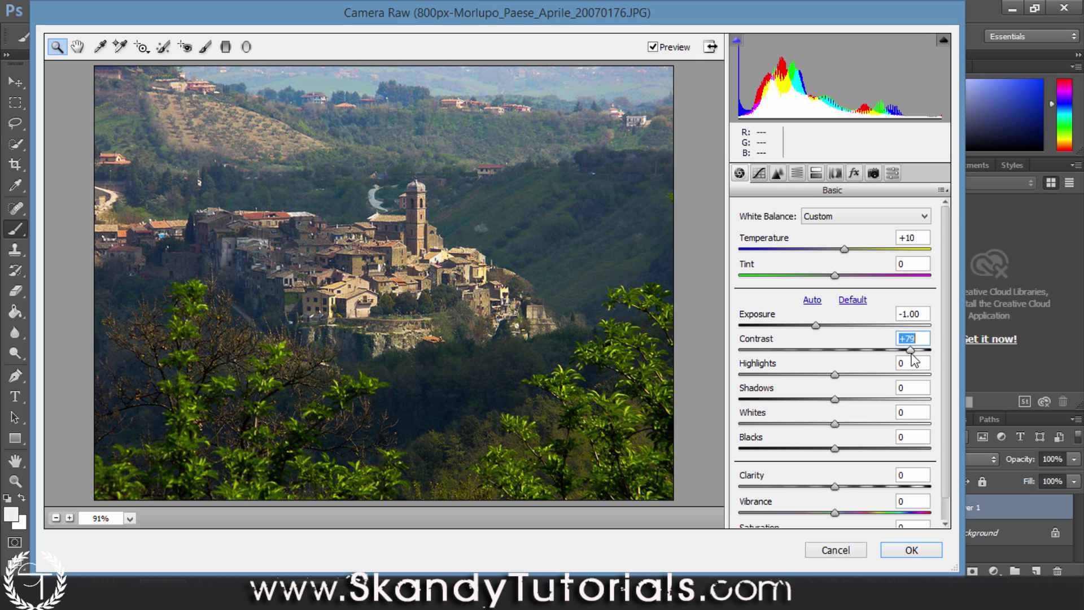
drag(911, 354, 913, 355)
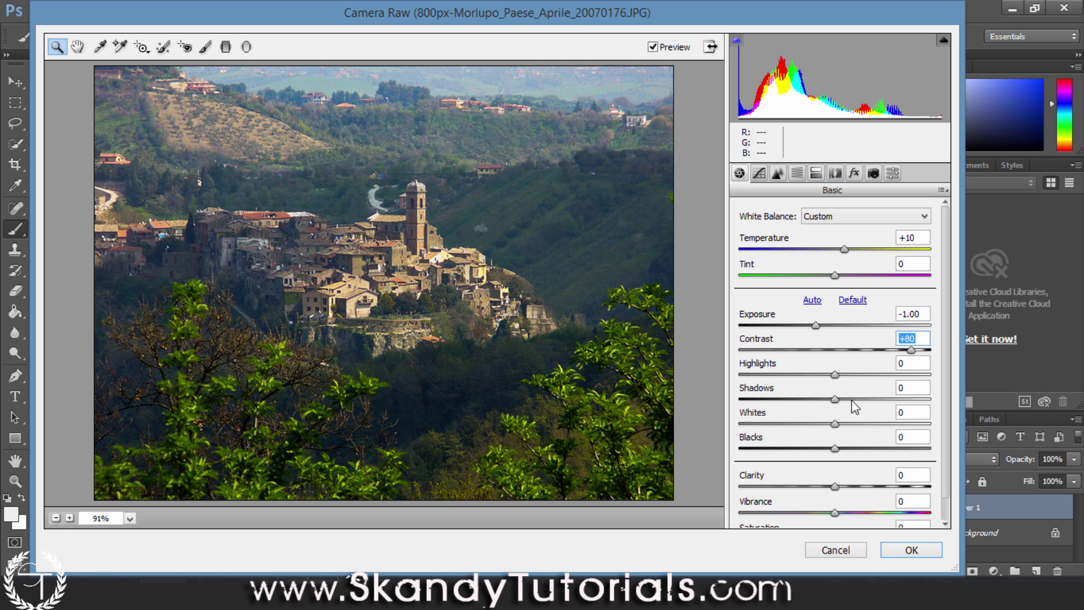
drag(835, 374, 902, 384)
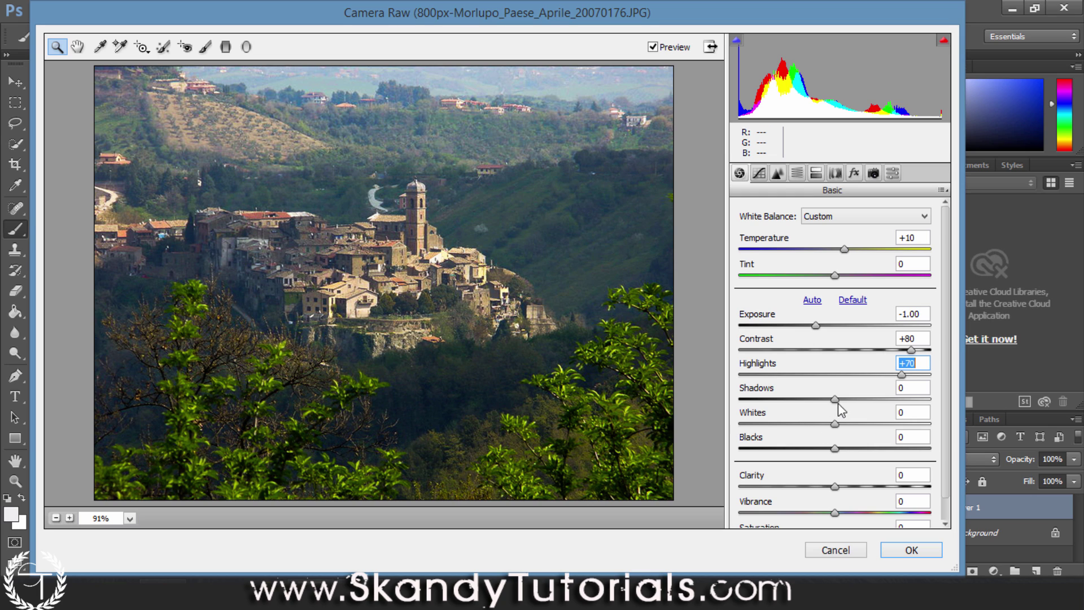
drag(837, 401, 706, 410)
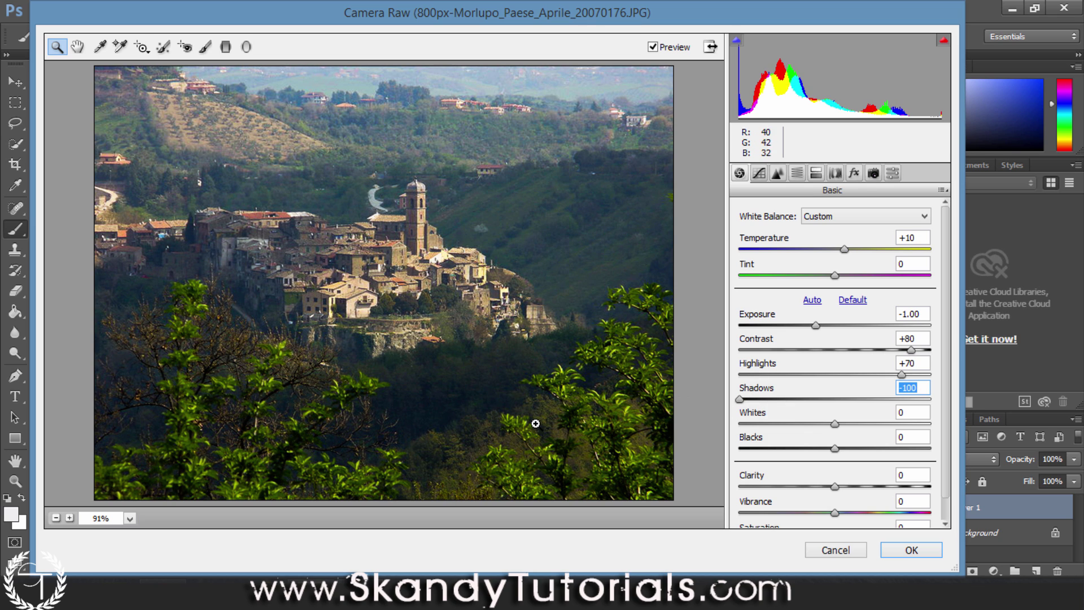
drag(746, 398, 885, 400)
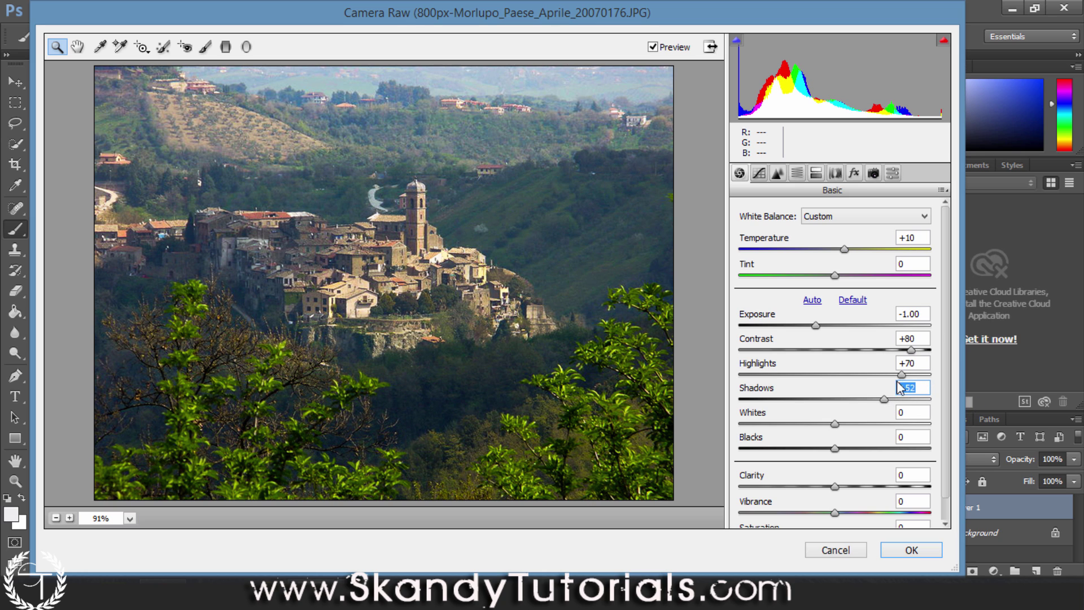
double_click(878, 391)
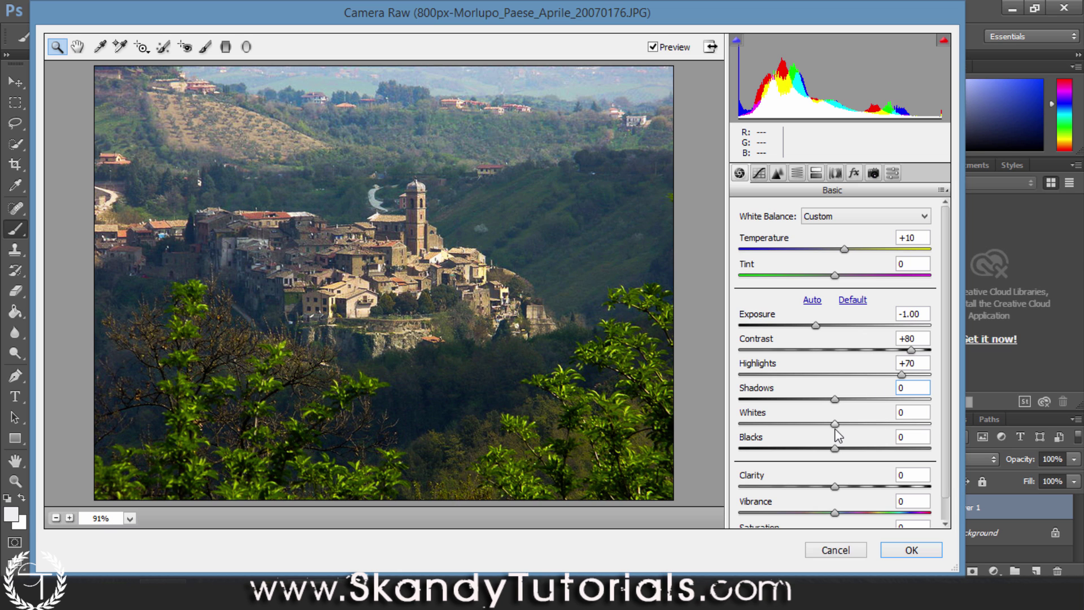
Enter +5 in the Camera Raw Whites field after testing the slider
drag(834, 424, 719, 434)
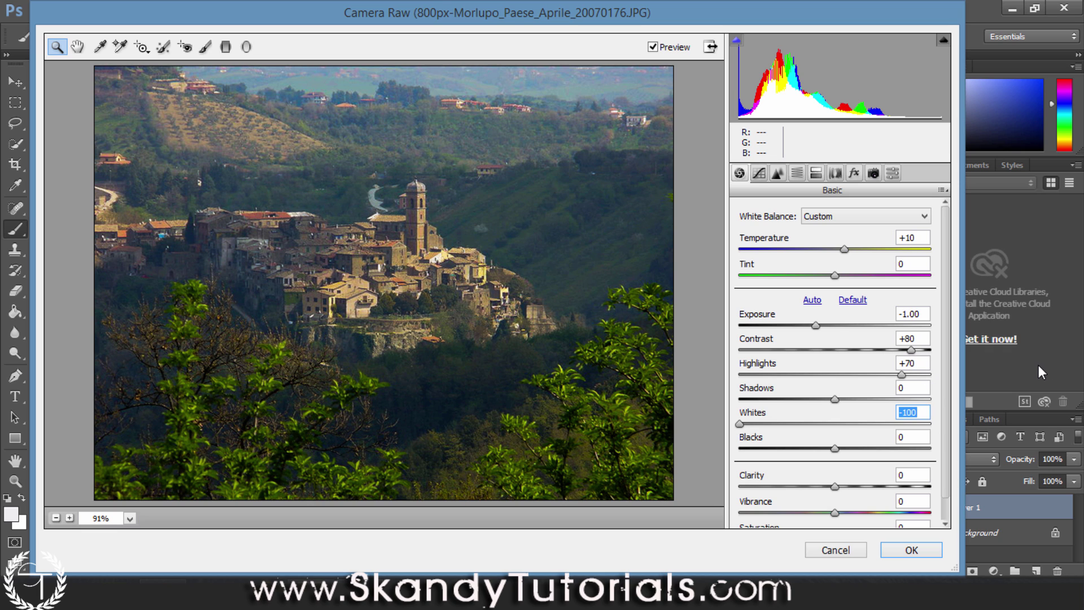
text(5)
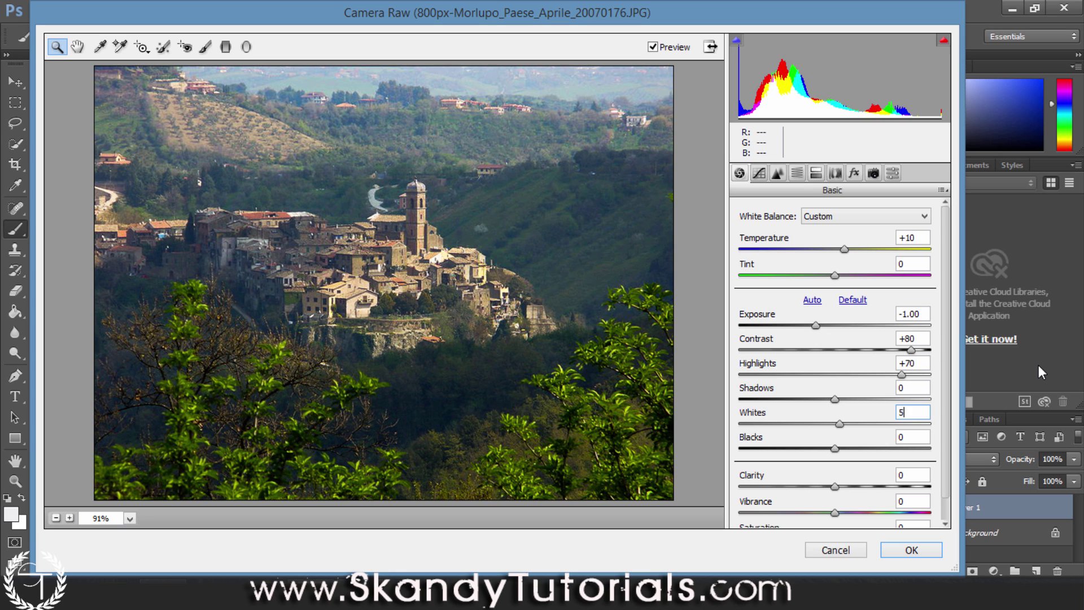
key(Up)
key(Down)
Swing the Blacks slider through its range, then enter -10 for Blacks
drag(832, 454, 737, 459)
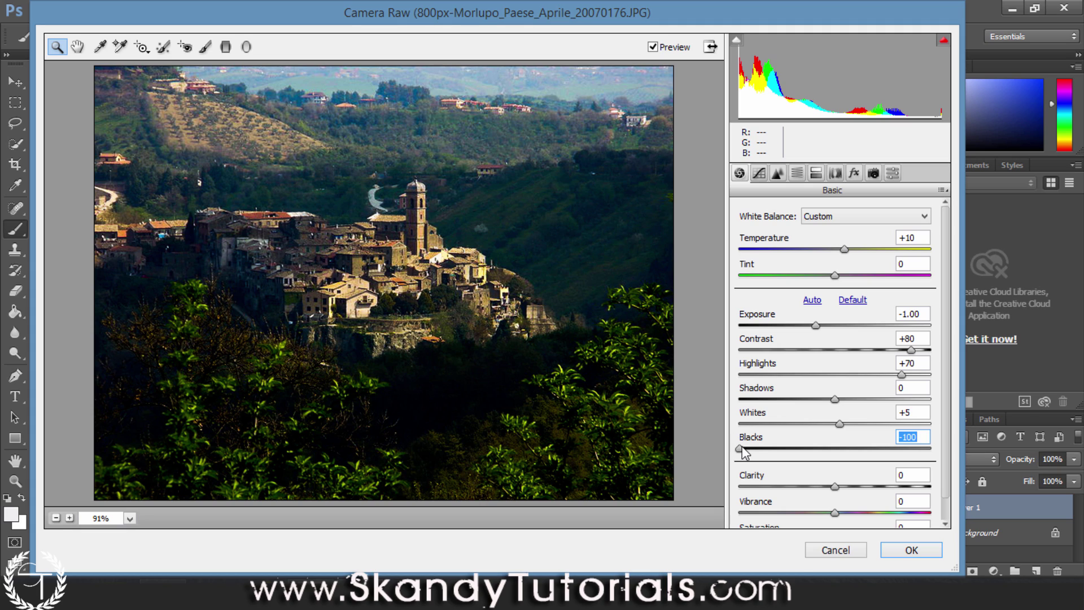
drag(740, 450, 1014, 448)
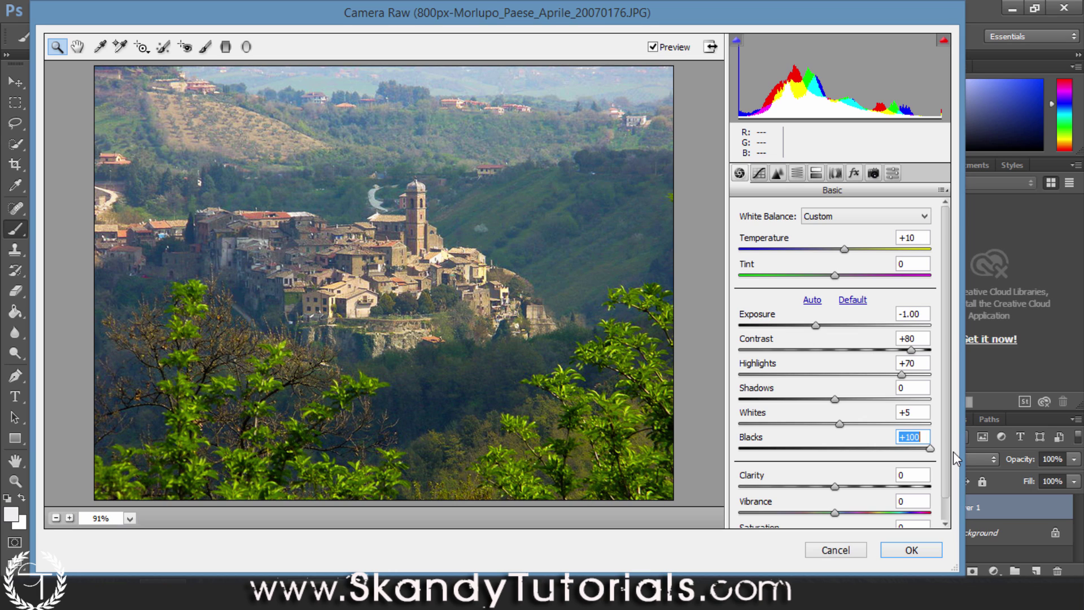
drag(930, 449, 879, 449)
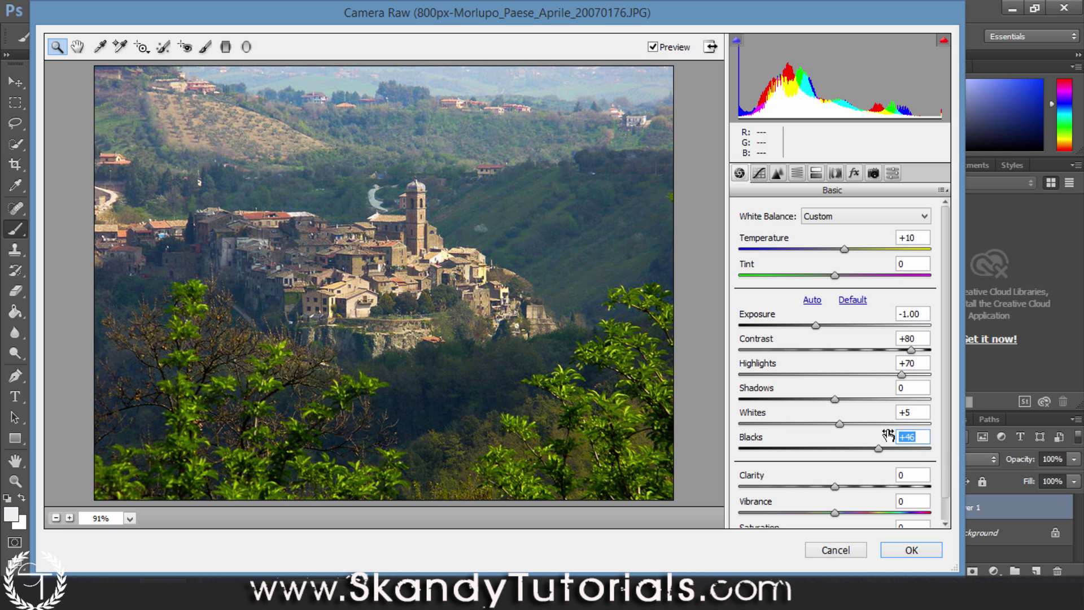
text(0)
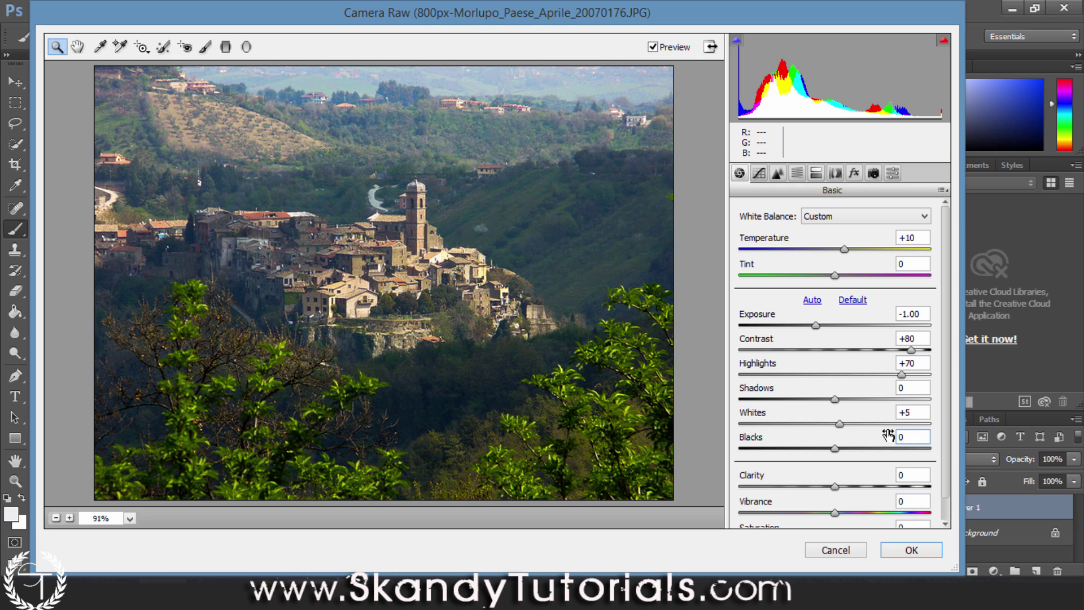
text(-10)
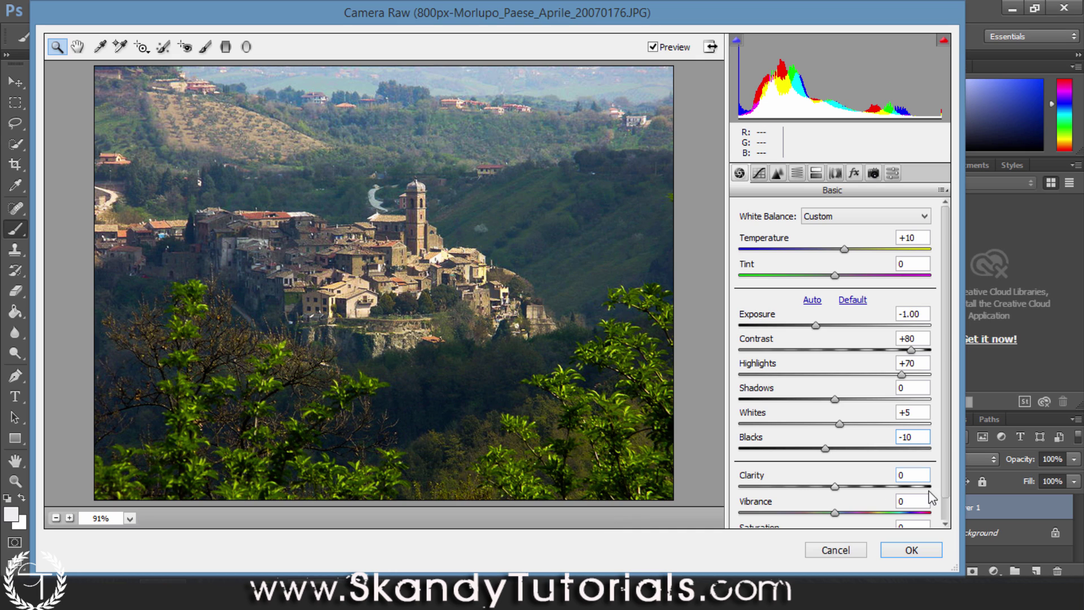
Enter Clarity +65, then drag Vibrance to its extreme
scroll(952, 480, down, 2)
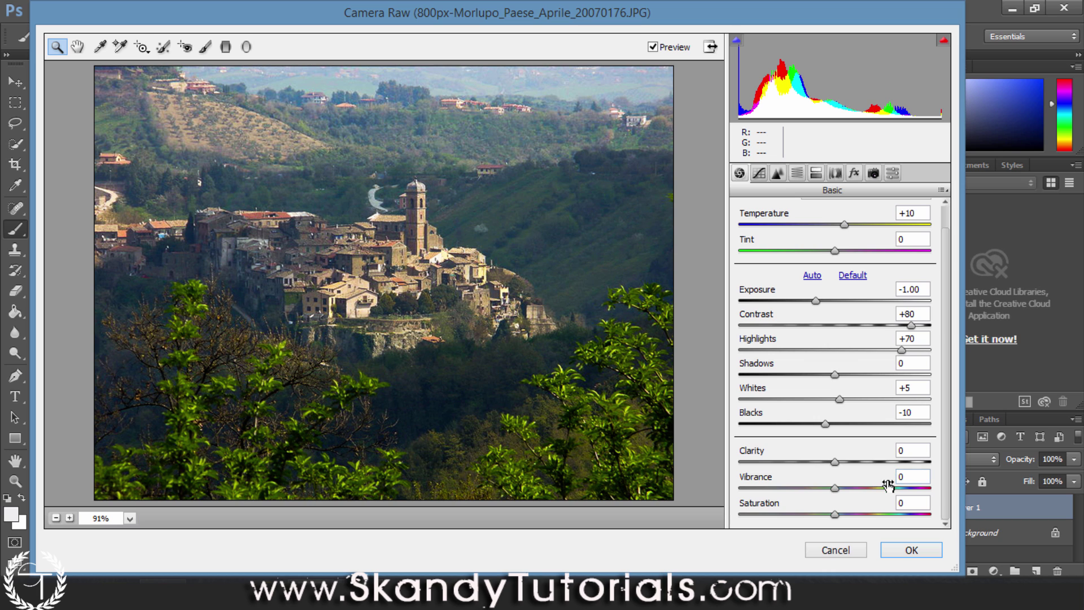
drag(836, 462, 968, 461)
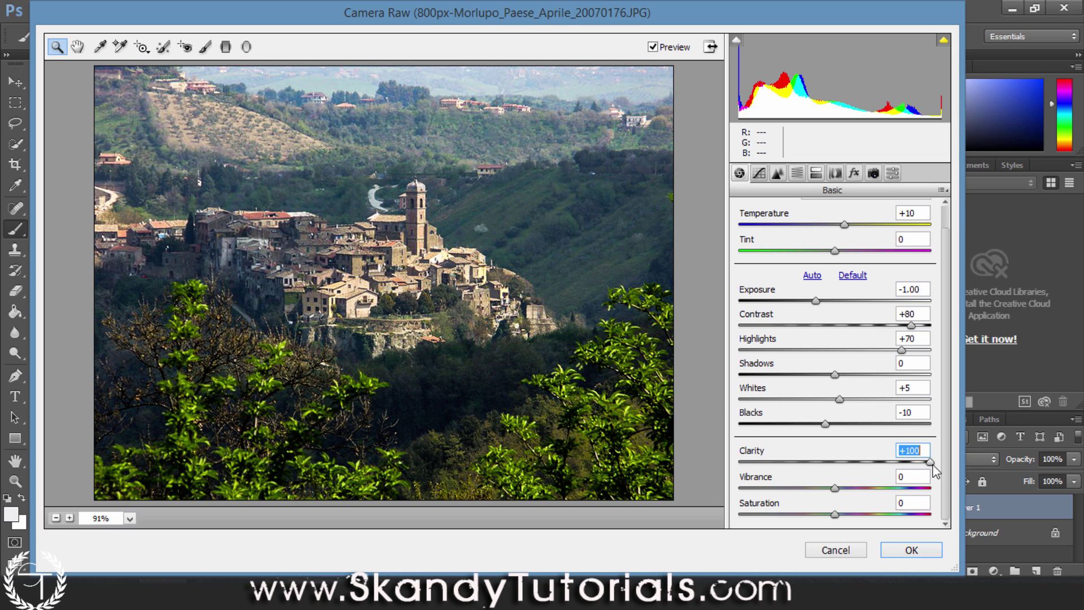
drag(930, 462, 890, 469)
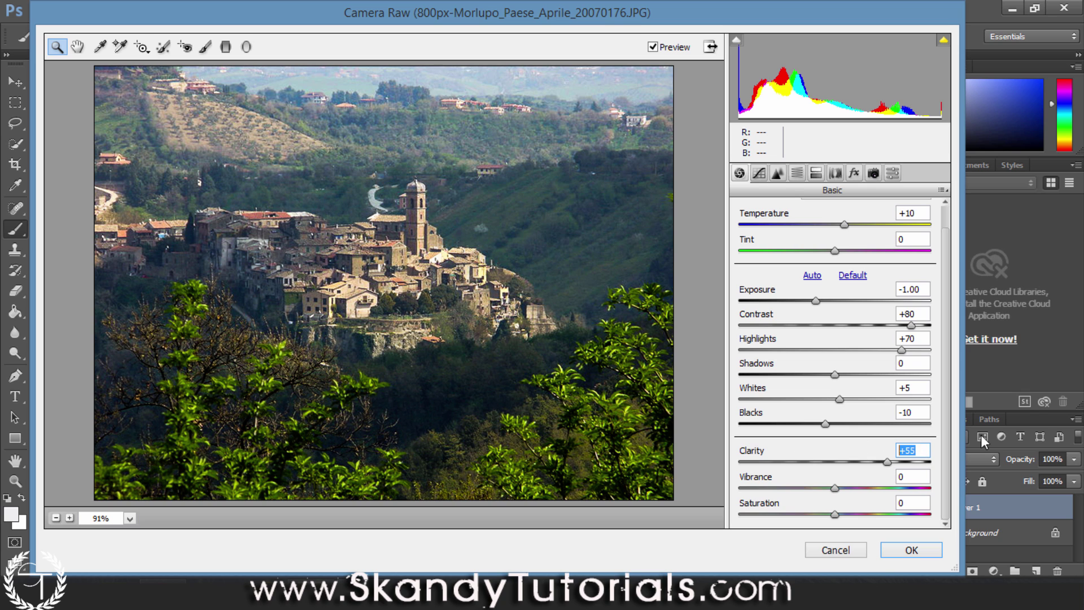
text(65)
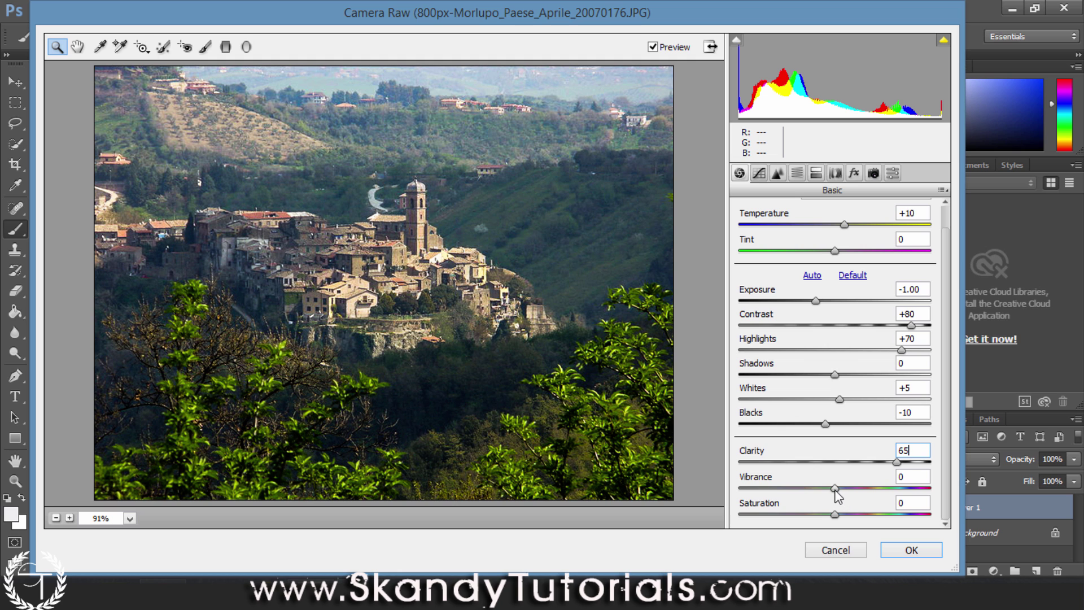
drag(835, 489, 727, 504)
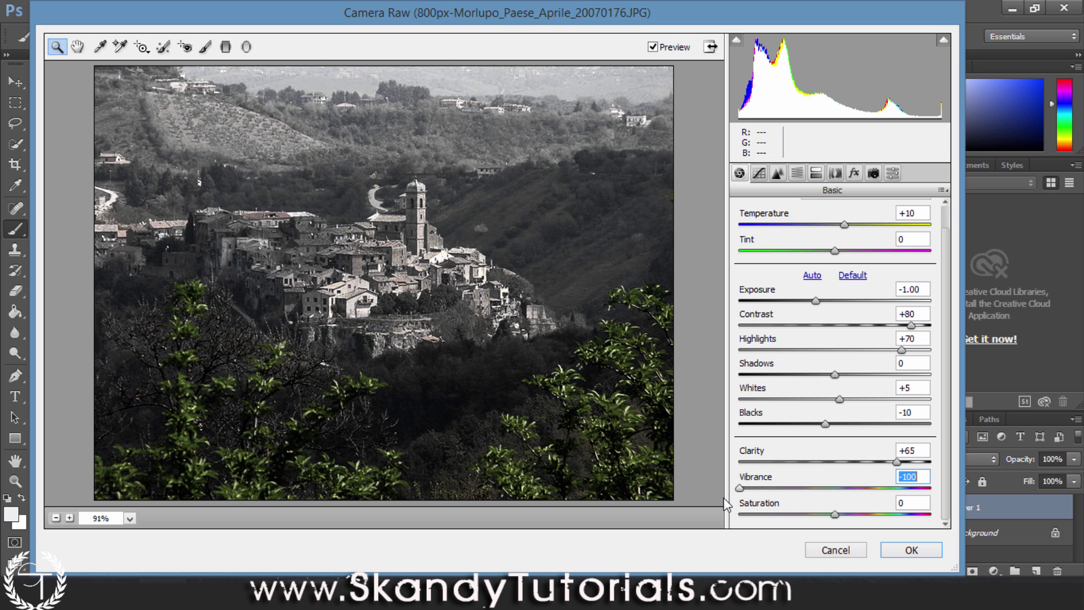
Set Vibrance to +20 and lower Saturation to -5
drag(724, 497, 843, 498)
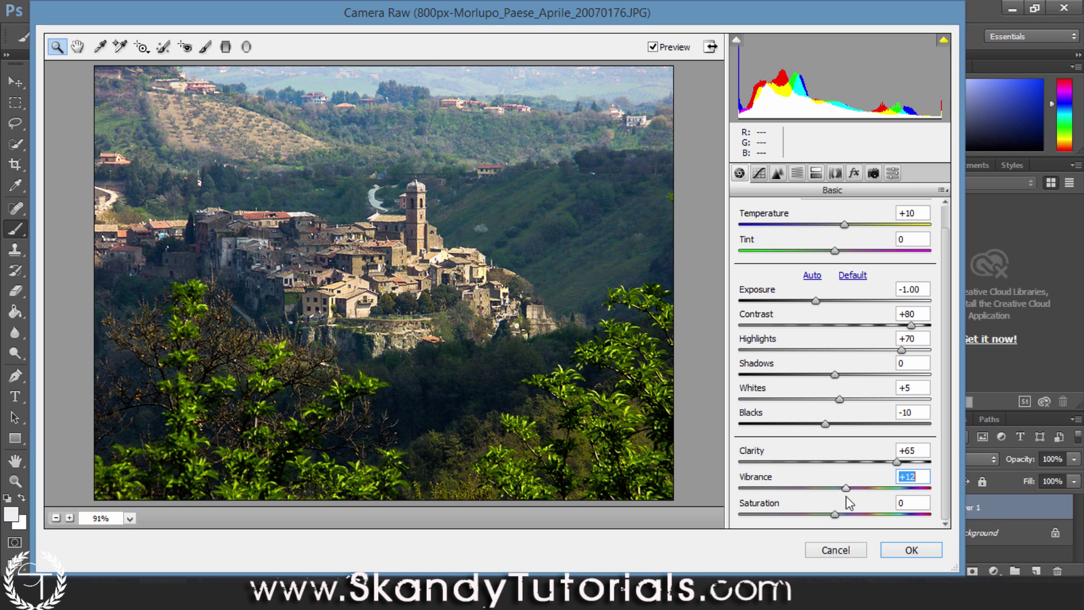
drag(848, 496, 855, 496)
text(20)
mouse_move(835, 519)
mouse_down()
mouse_move(735, 518)
mouse_move(984, 515)
mouse_move(829, 523)
mouse_up()
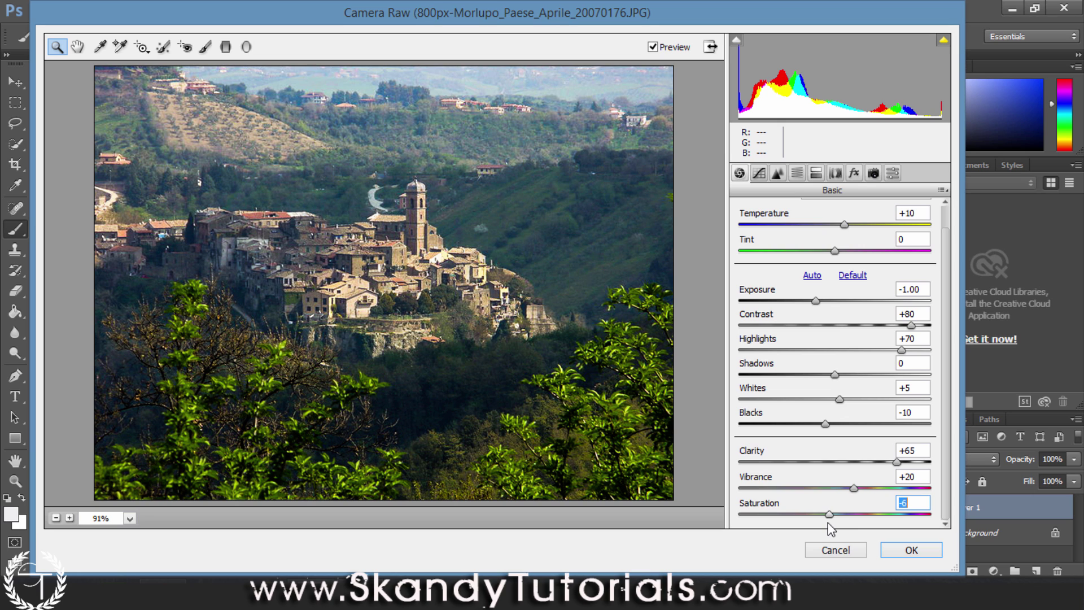
drag(828, 523, 829, 525)
Apply the Camera Raw contrast, clarity and vibrance edits to Layer 1 as a smart filter
click(905, 557)
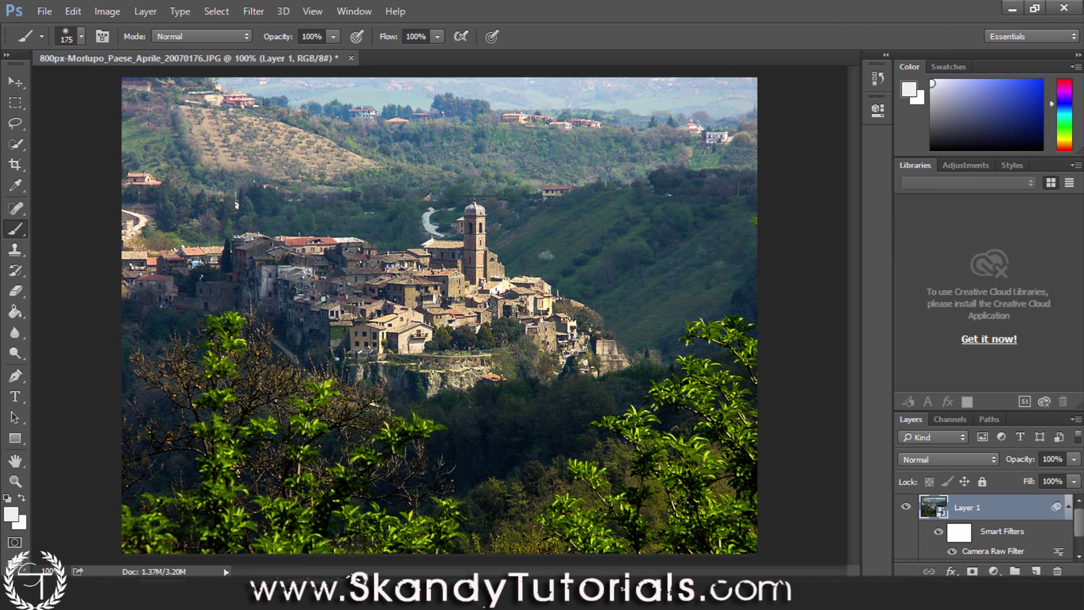
click(1079, 552)
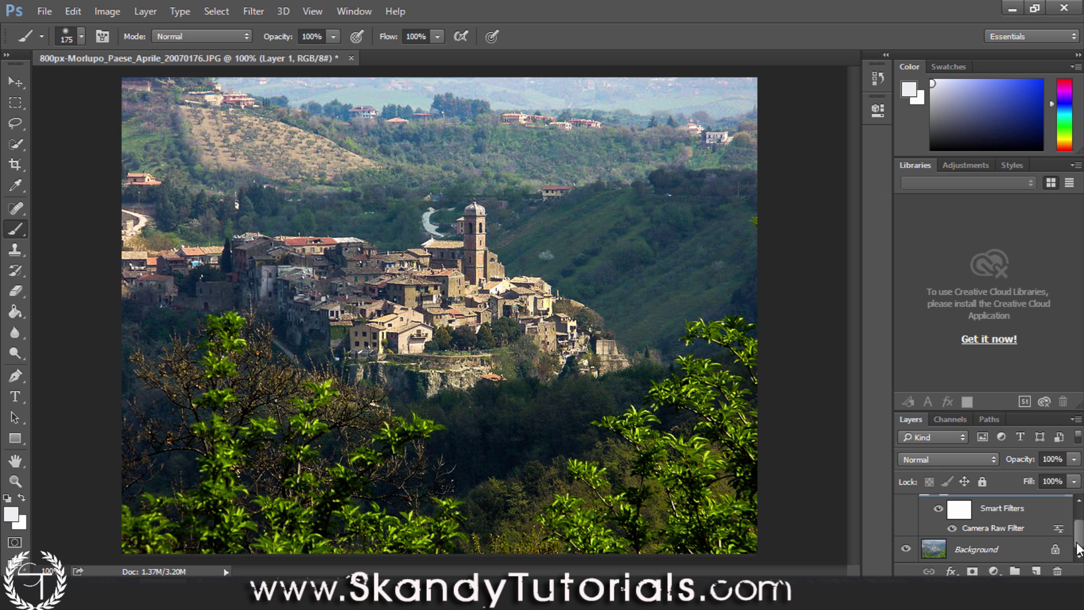
scroll(1079, 551, up, 2)
Toggle Layer 1's visibility repeatedly to compare the original and filtered photo, leaving it visible
click(907, 509)
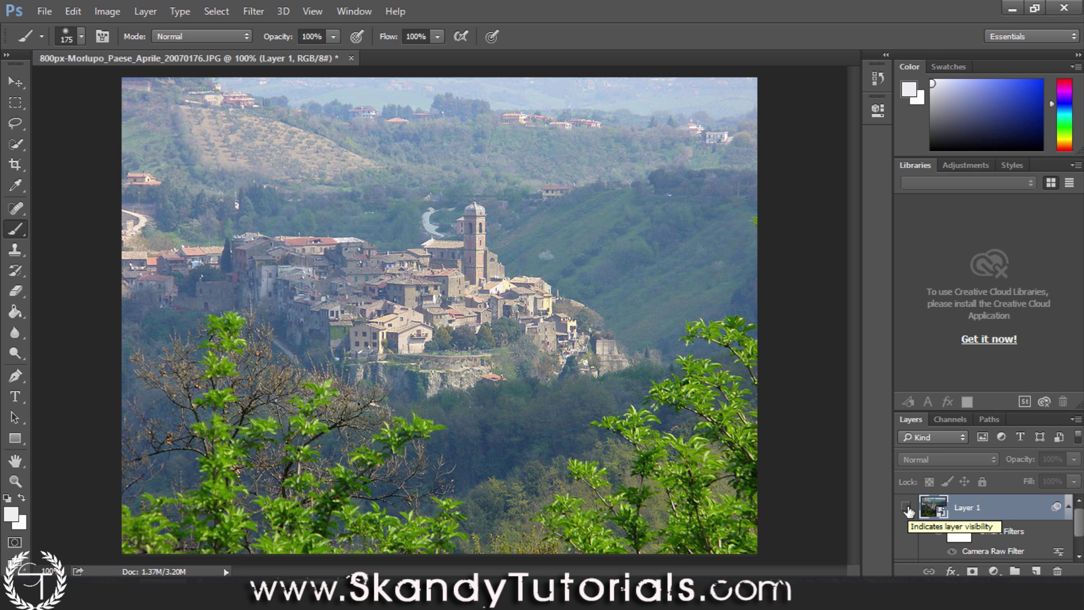
click(907, 509)
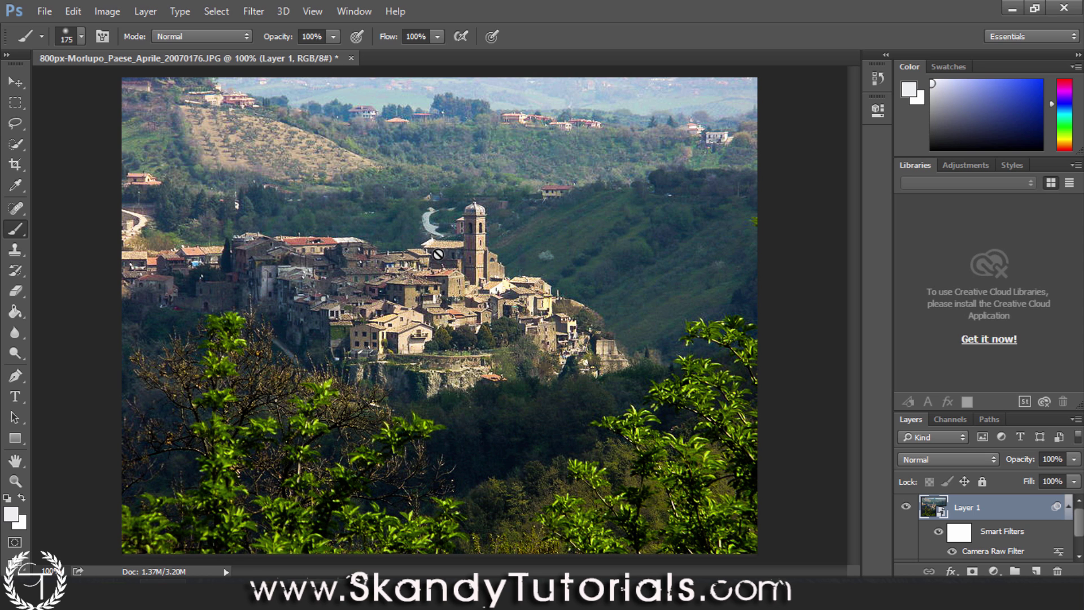
click(907, 508)
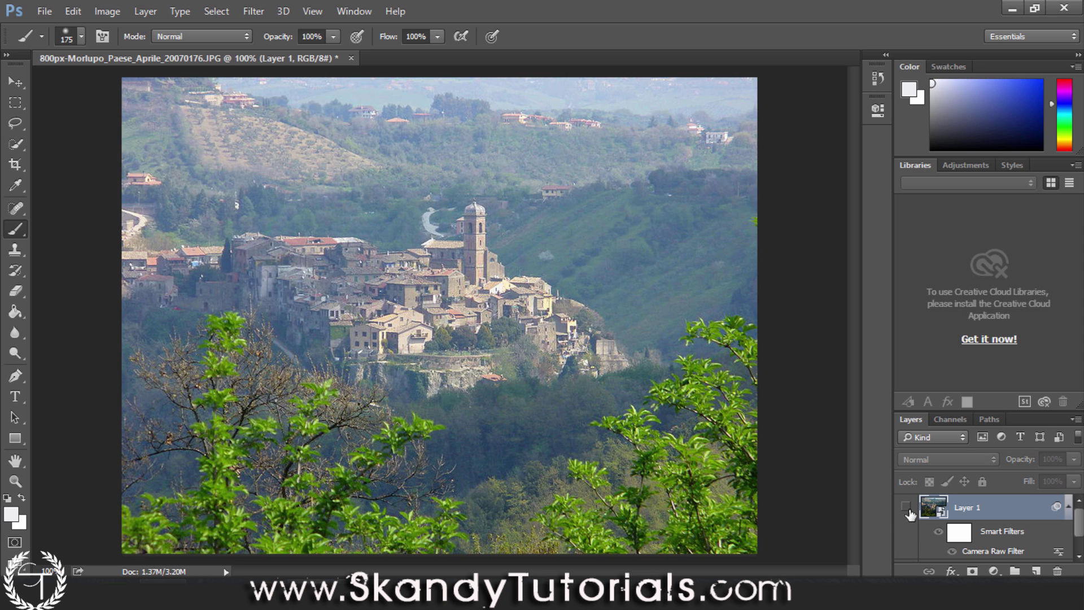
click(907, 507)
click(907, 508)
click(907, 507)
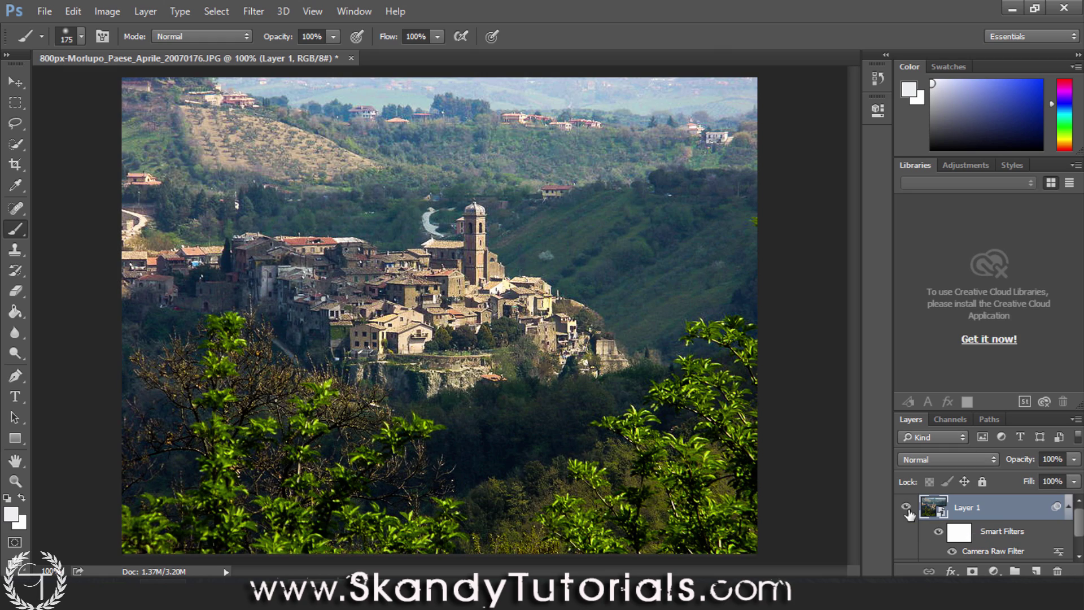
click(908, 508)
click(907, 507)
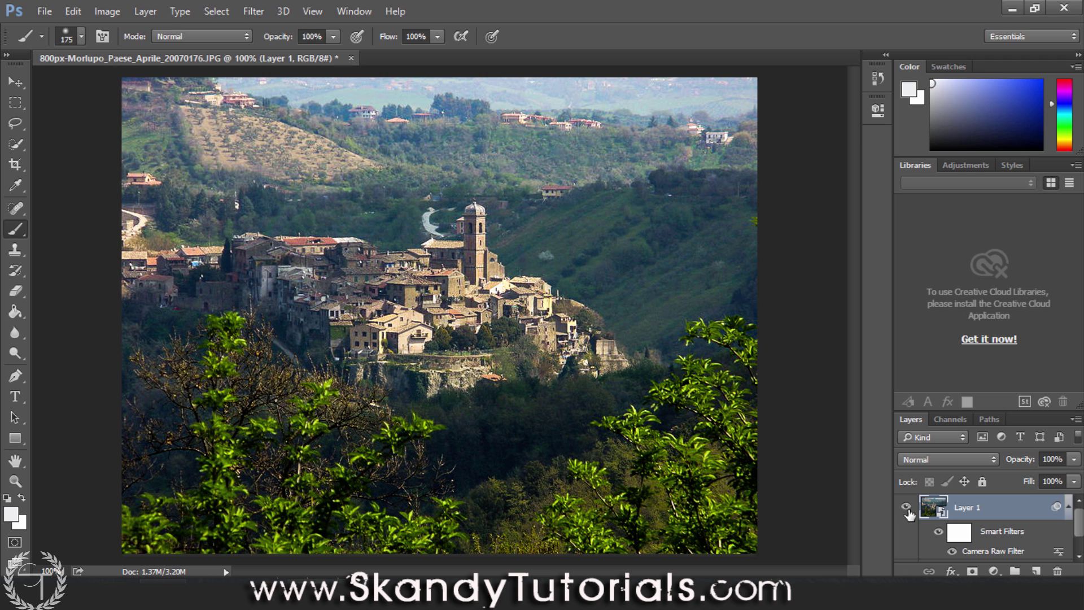
click(907, 507)
click(907, 507)
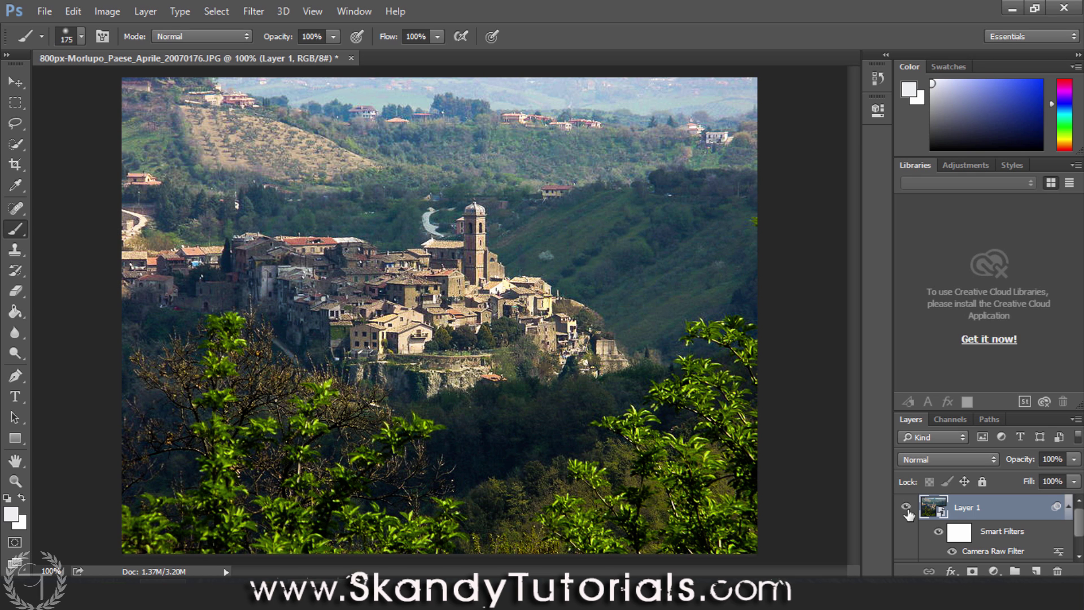